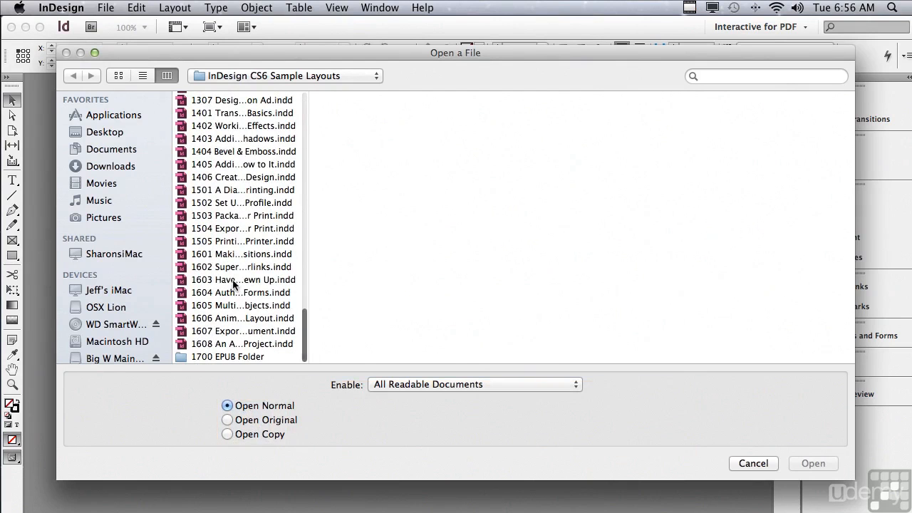
Open the document 1603 Have Buttons All Sewn Up.indd and check which workspace is active
click(234, 281)
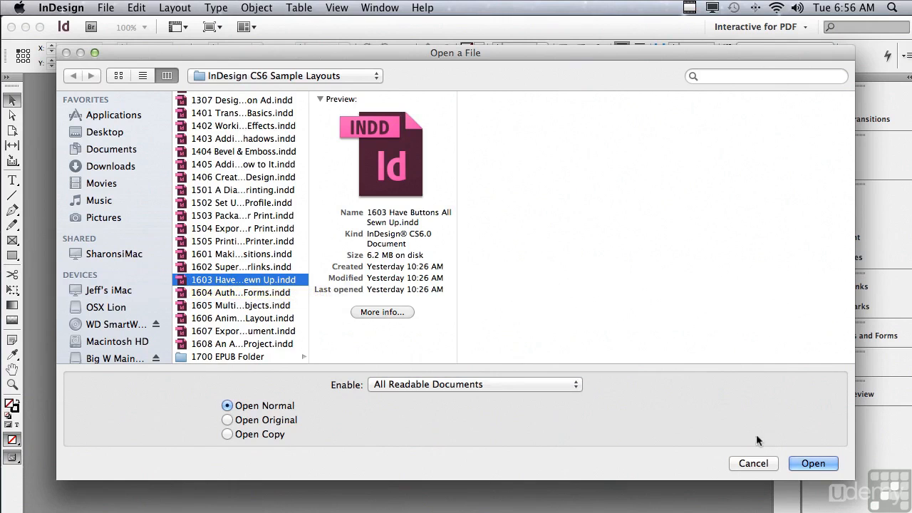
click(802, 462)
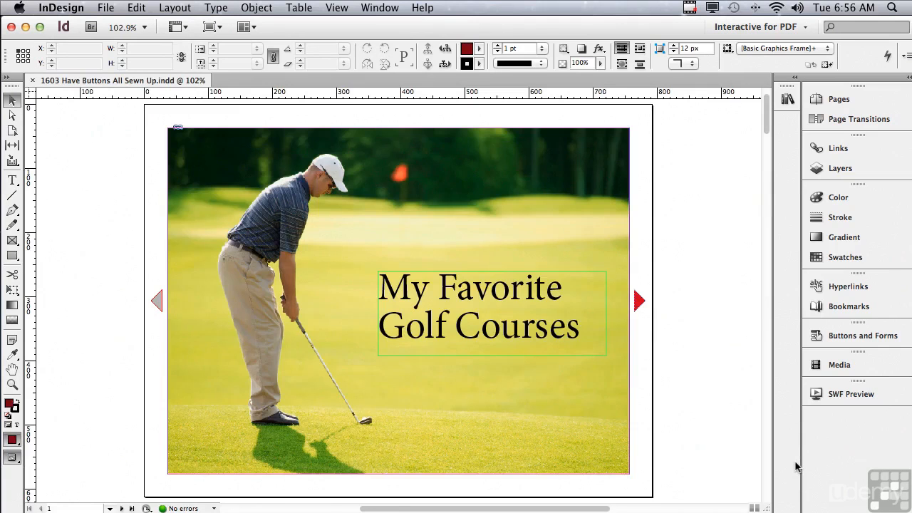
click(748, 27)
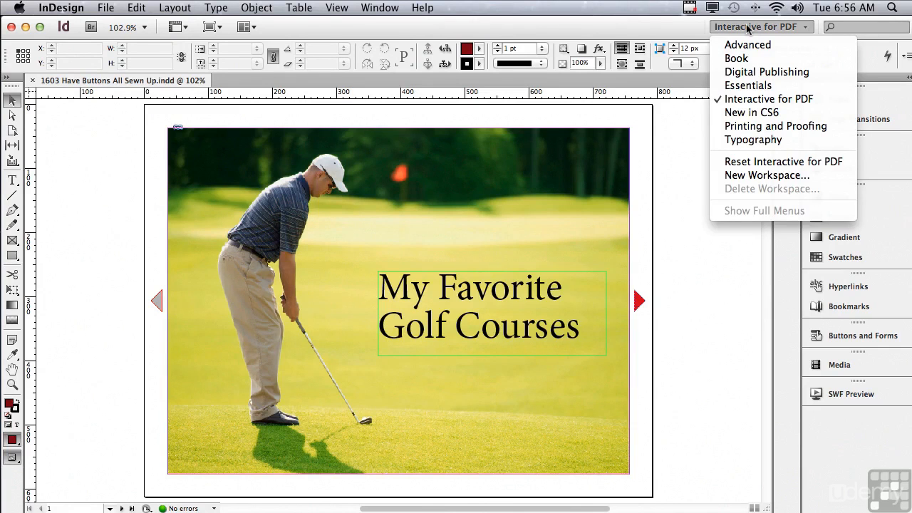
click(748, 28)
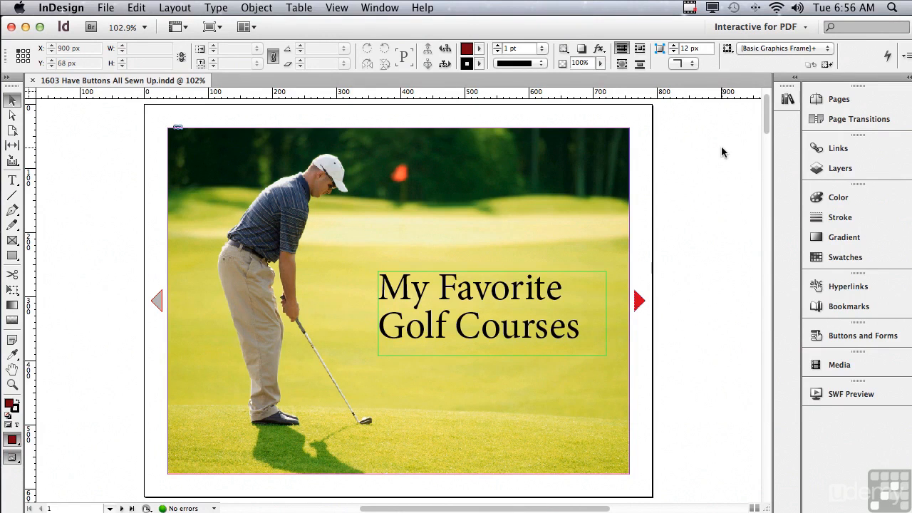
Place sample button 108 from the Sample Buttons And Forms library on the pasteboard beside the page, and delete it
click(787, 100)
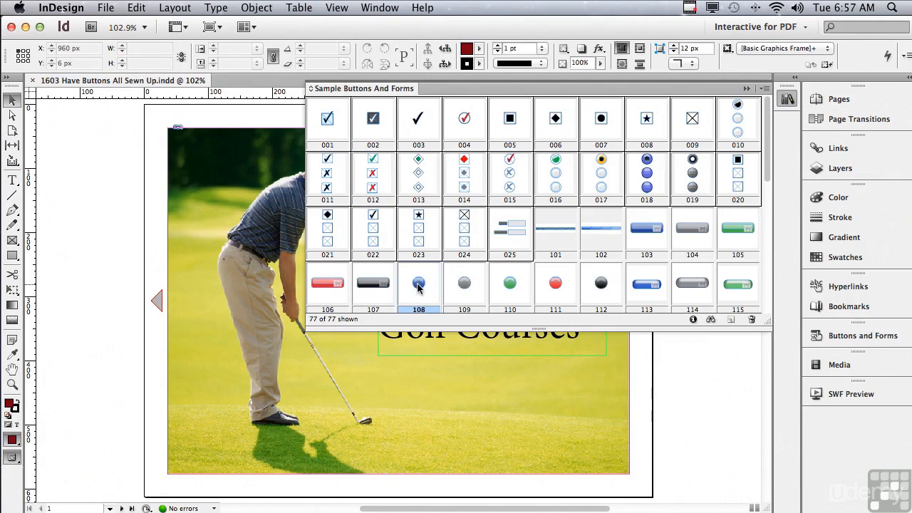
drag(419, 287, 115, 335)
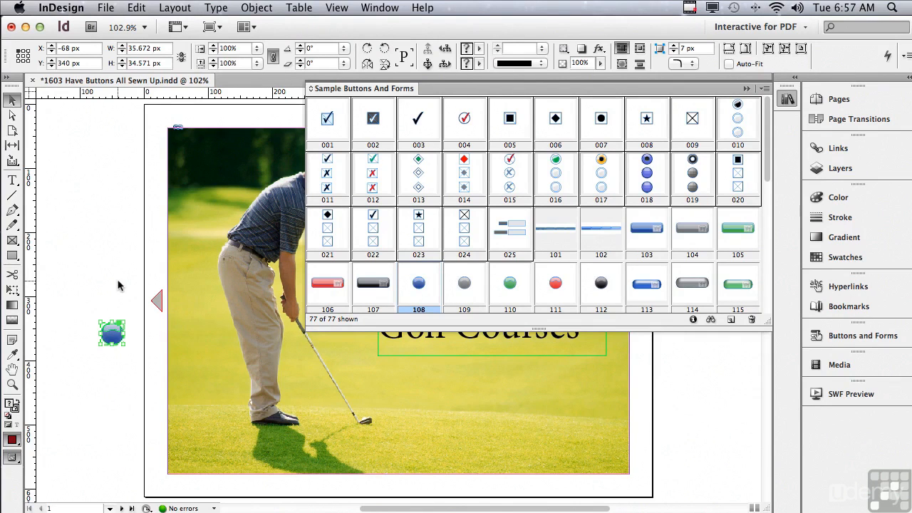
click(748, 90)
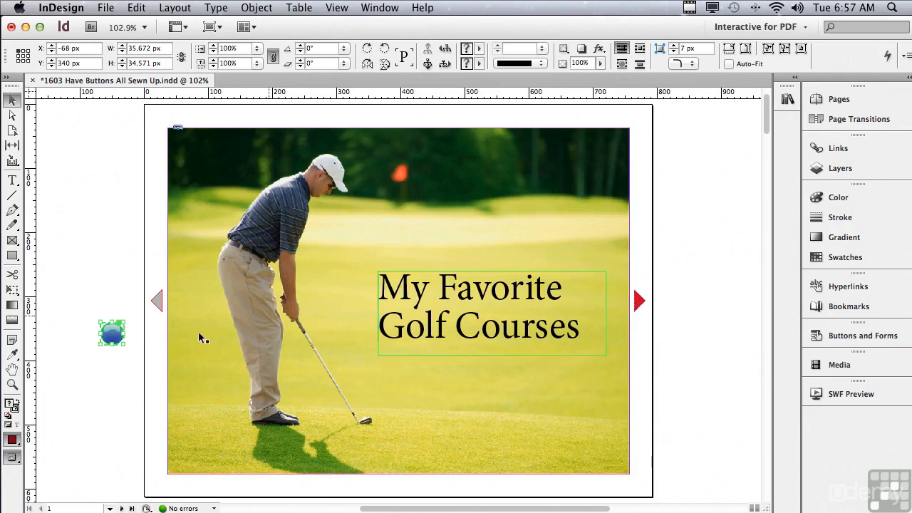
key(Delete)
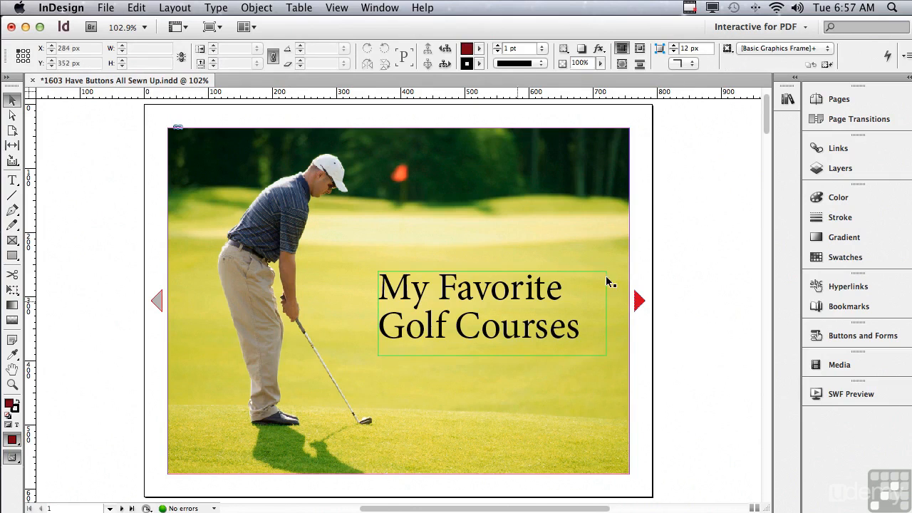
Examine the navigation arrows and photos on pages 2, 3 and 4 of the document
click(845, 100)
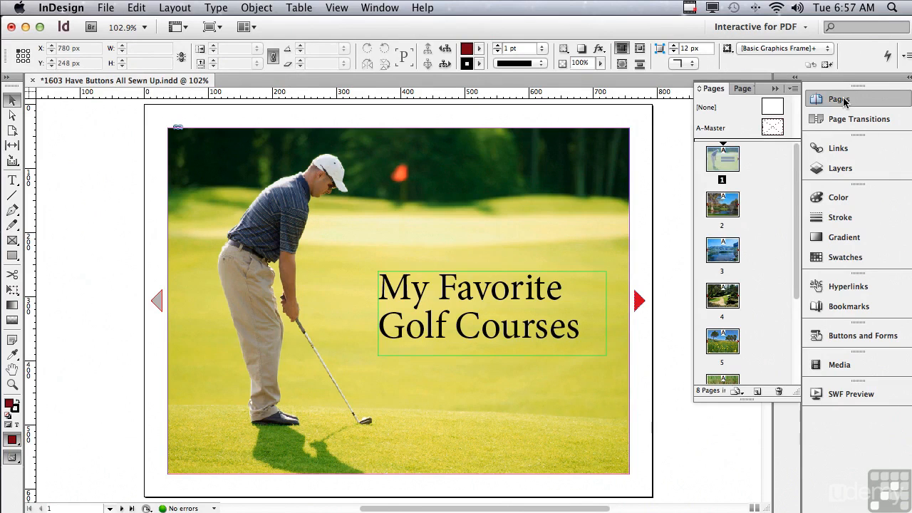
click(726, 208)
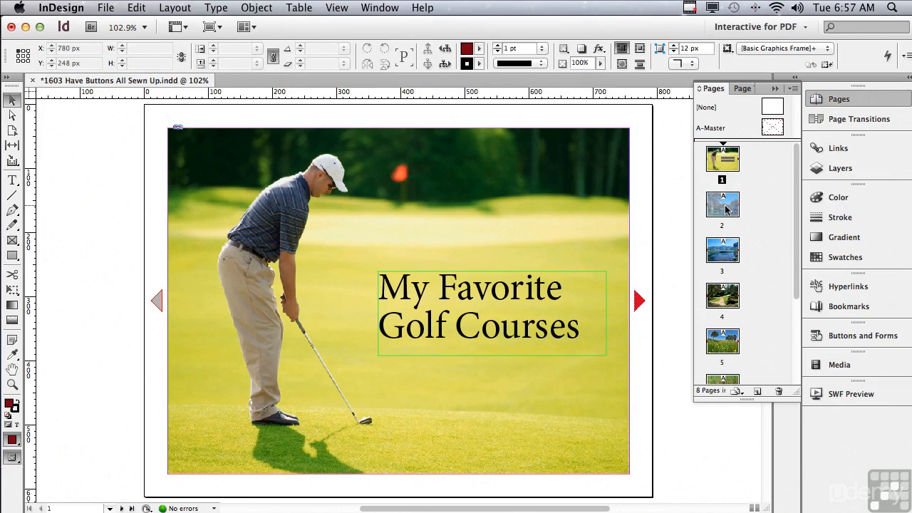
double_click(724, 208)
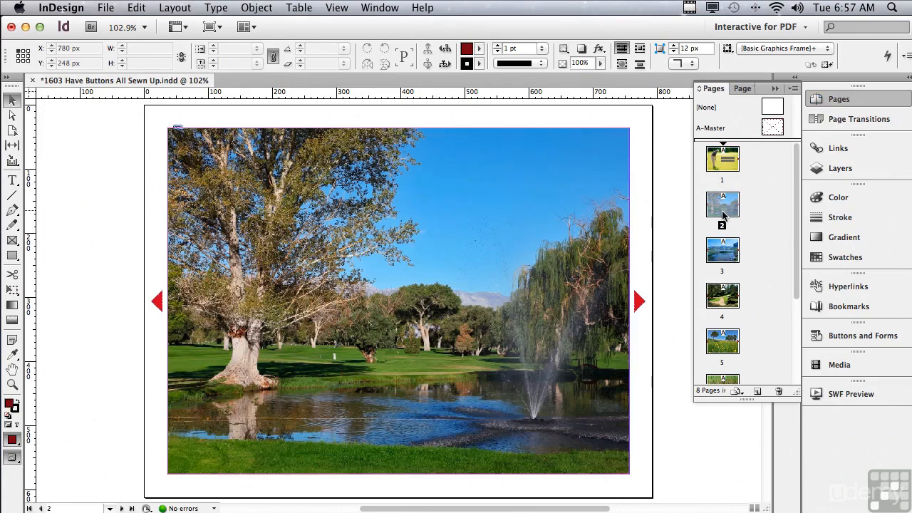
double_click(722, 251)
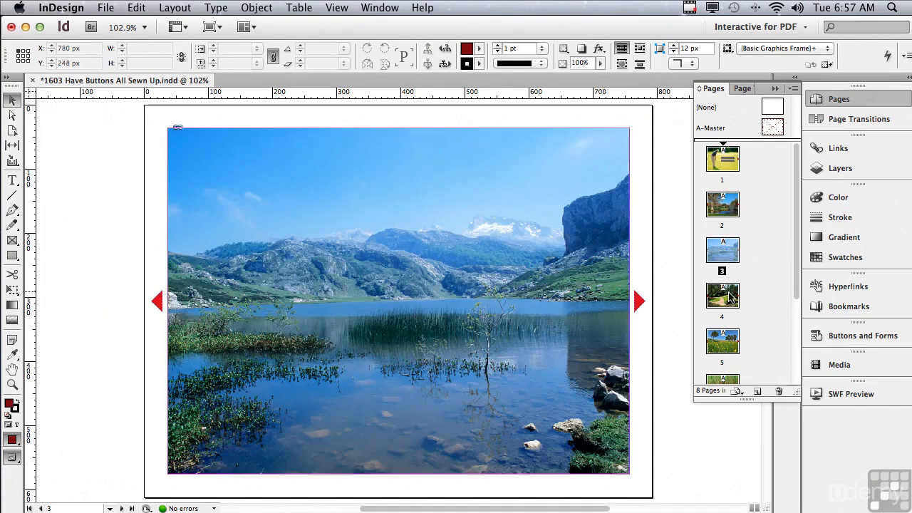
double_click(729, 293)
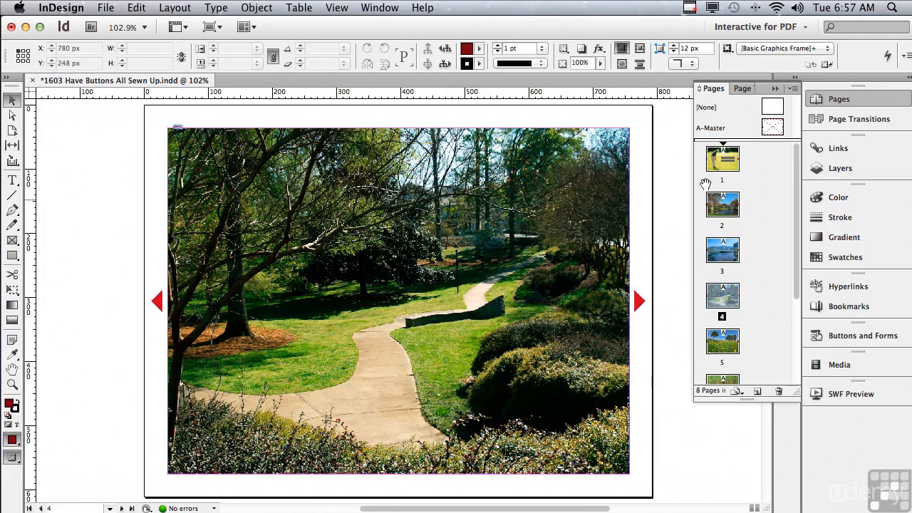
Convert the red arrow at the right edge of the A-Master page to a button
double_click(714, 130)
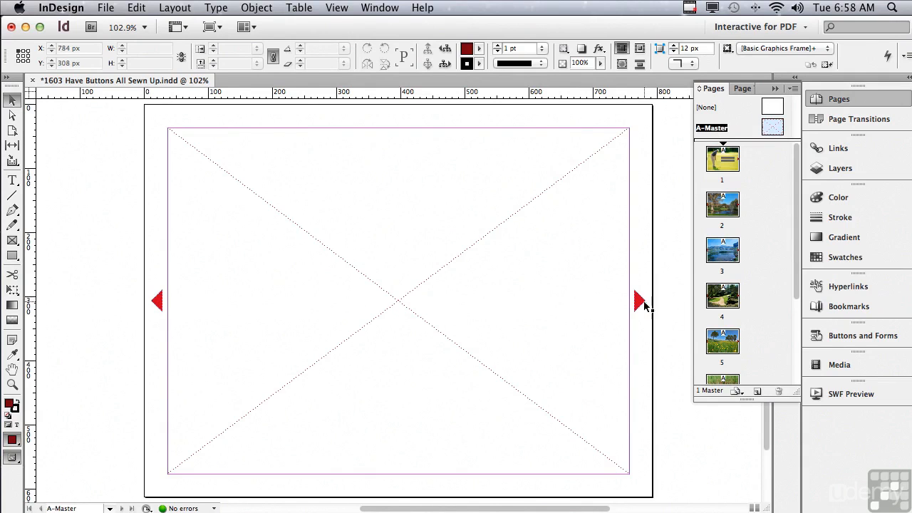
click(640, 302)
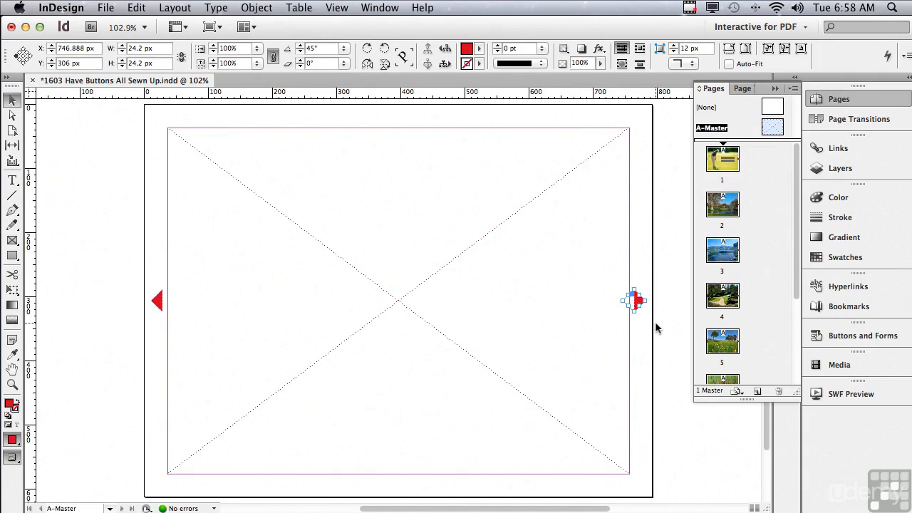
click(873, 337)
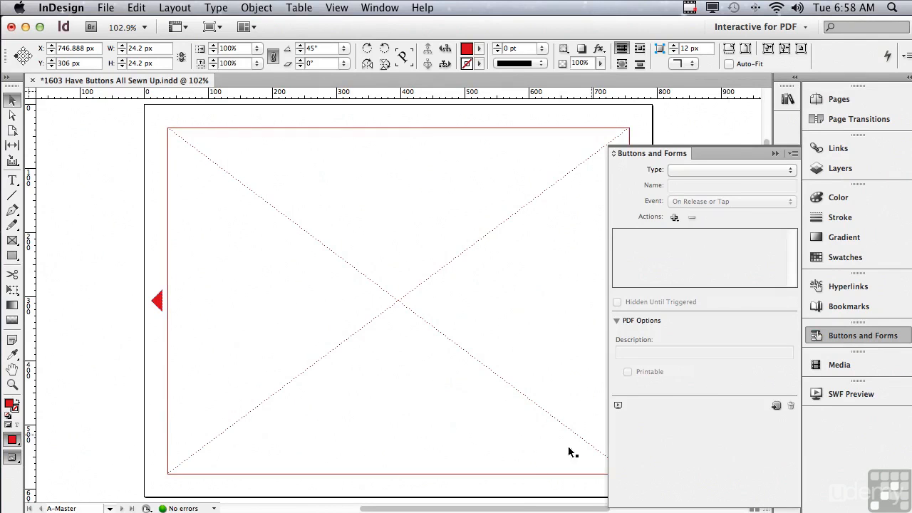
scroll(542, 495, right, 5)
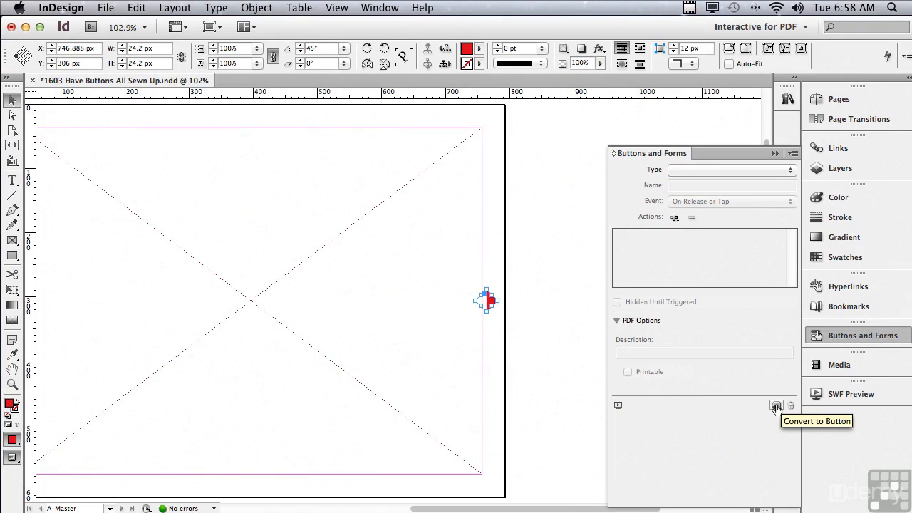
click(776, 406)
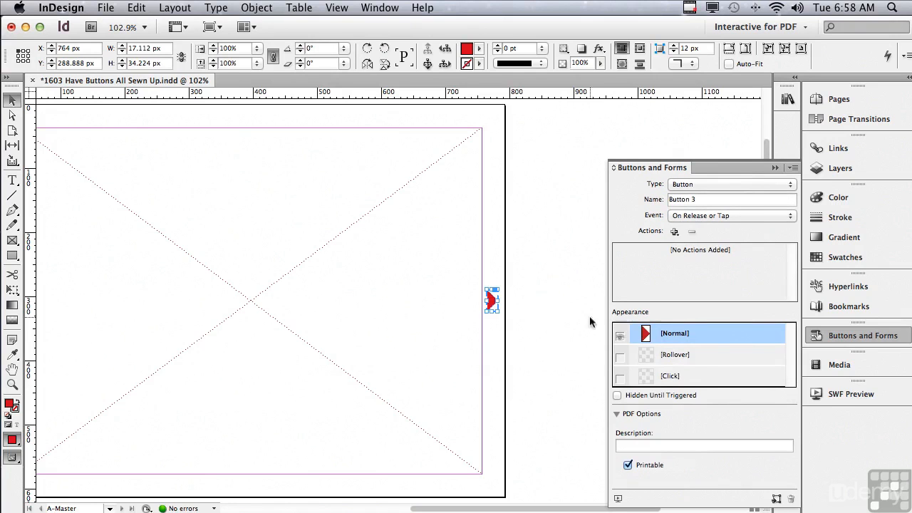
Name the new button Forward and keep On Release or Tap as its event
drag(705, 199, 663, 200)
text(Forward)
click(691, 218)
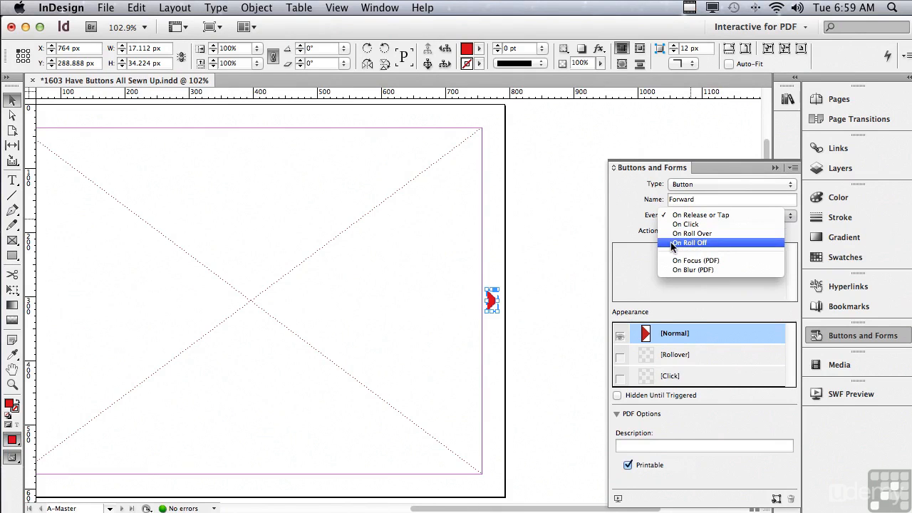
click(627, 233)
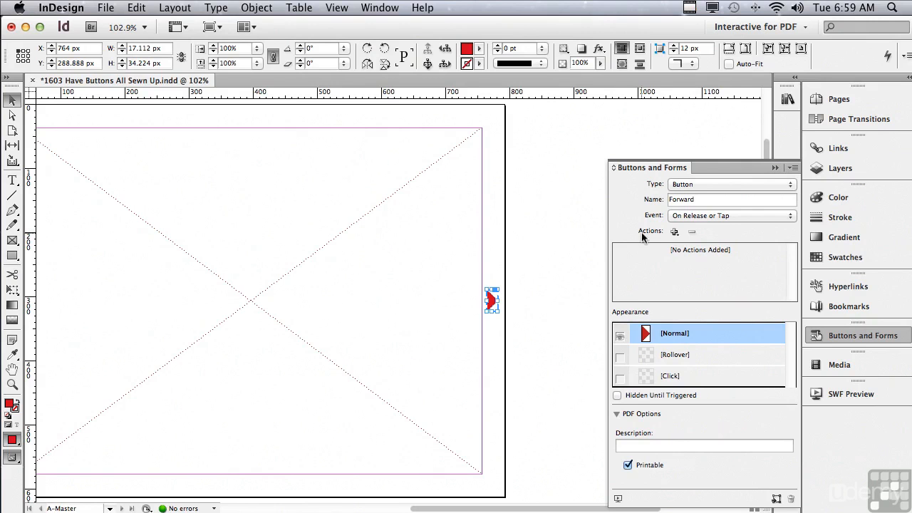
Add a Go To Next Page action to the Forward button, keeping the zoom at Inherit Zoom
click(675, 232)
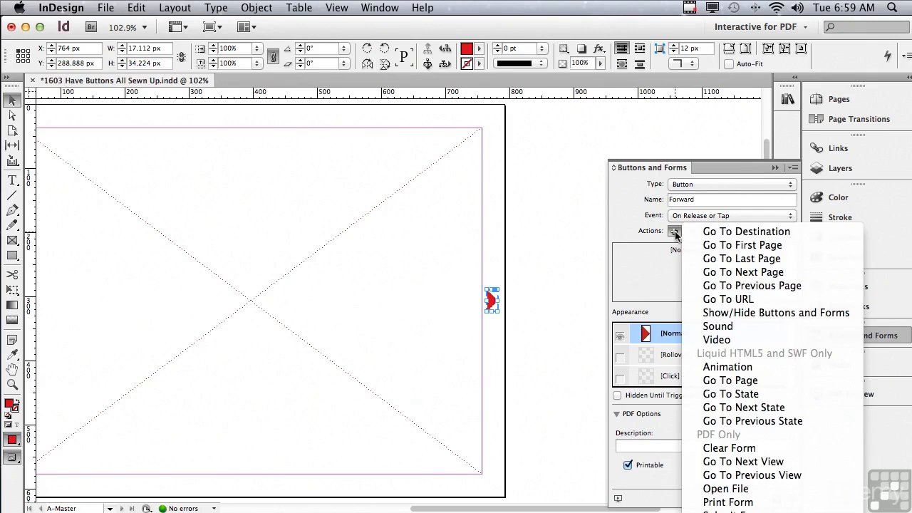
click(737, 273)
click(662, 298)
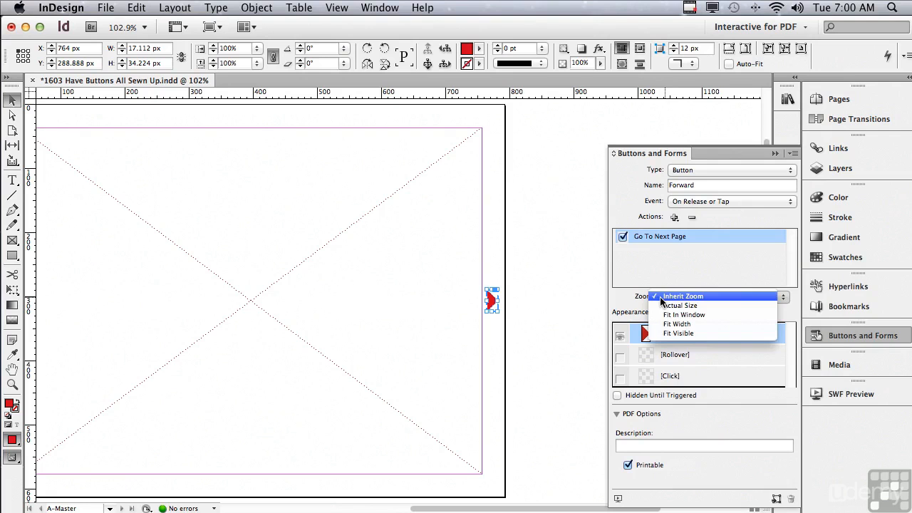
click(650, 297)
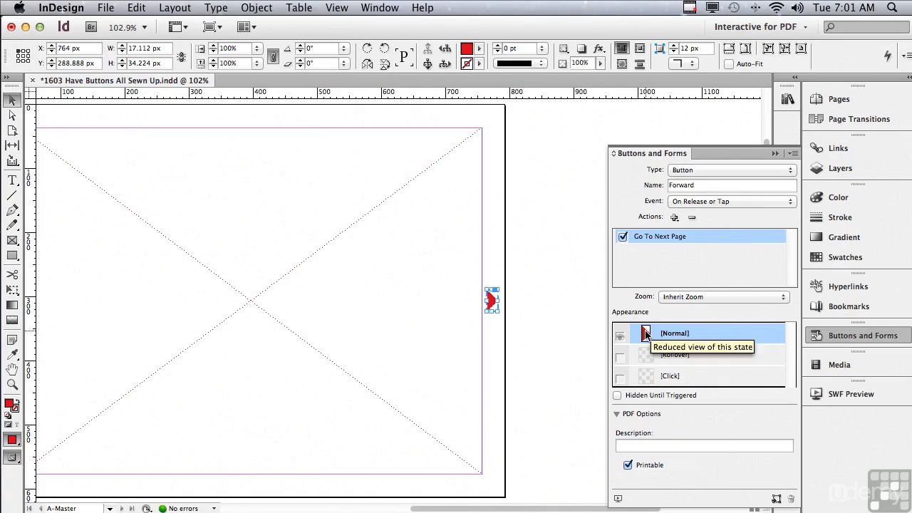
Enable the Forward button's Click state and apply an Inner Shadow effect with the default settings to it
click(621, 383)
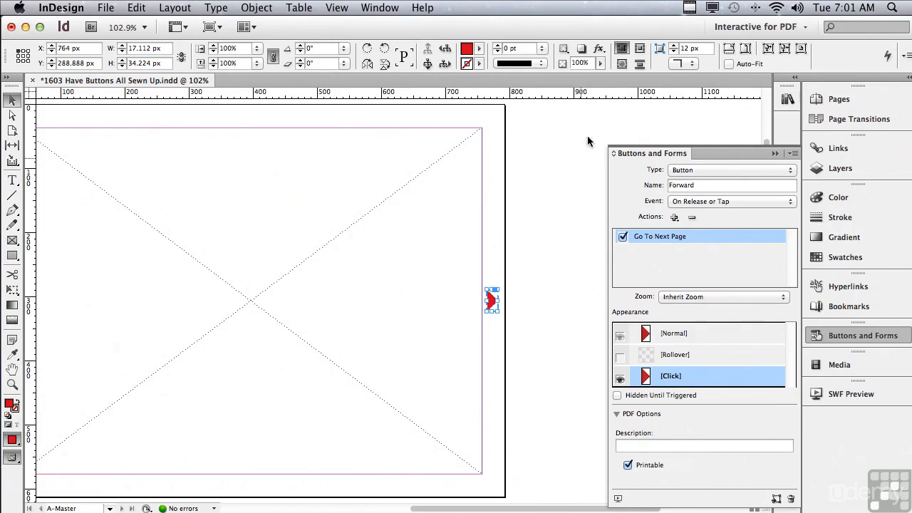
click(599, 48)
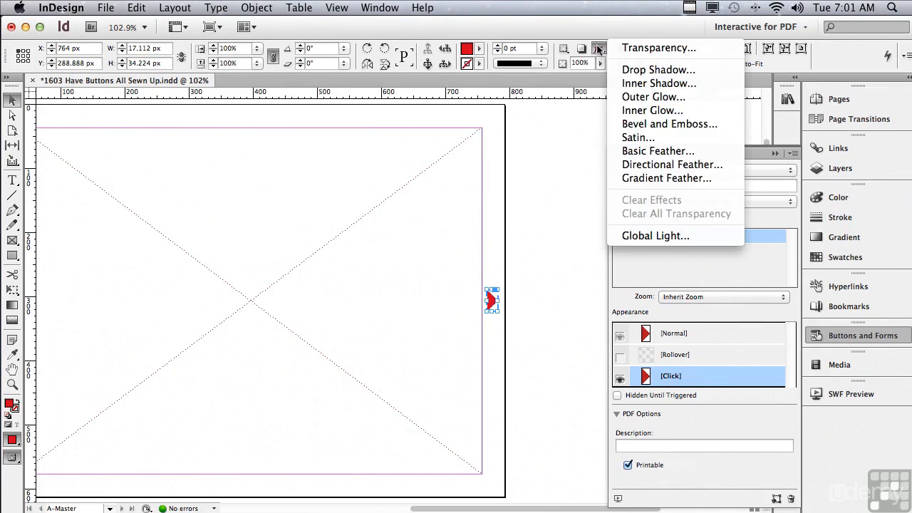
click(625, 85)
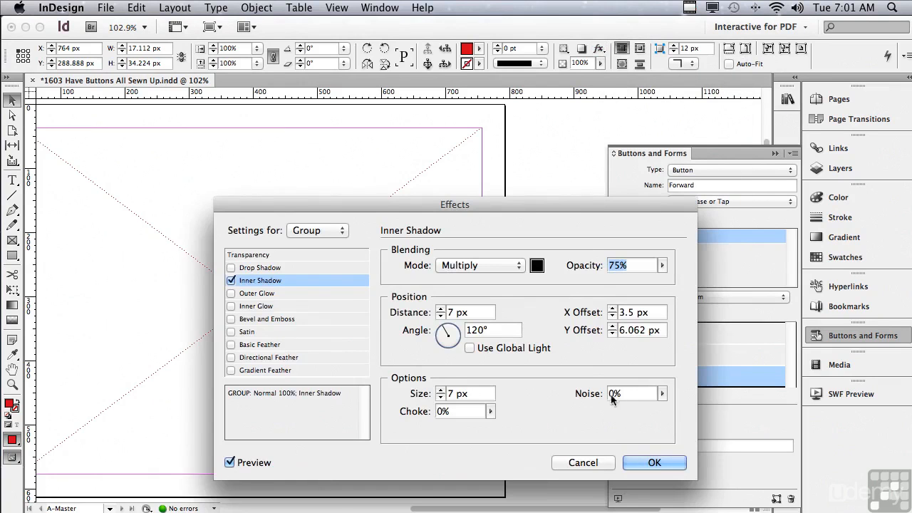
click(634, 463)
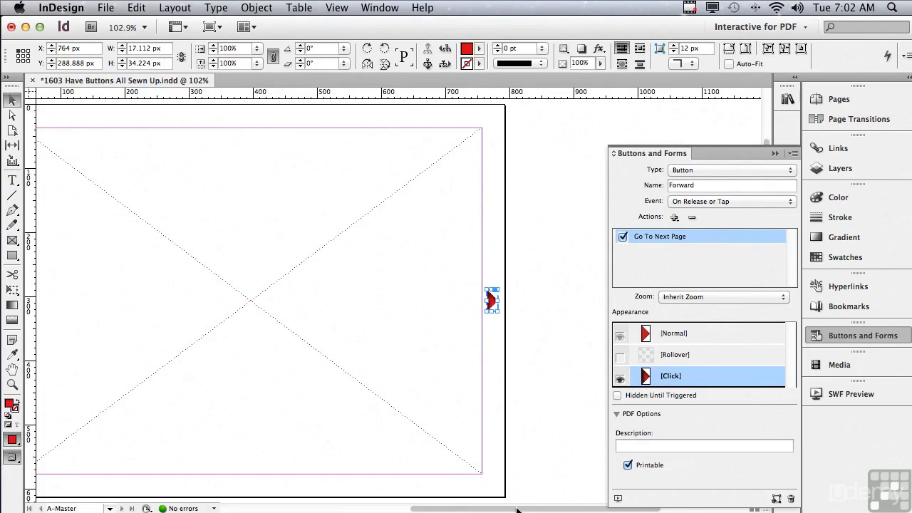
Convert the red arrow at the master page's left edge to a button named Back with a Go To Previous Page action
scroll(518, 510, left, 10)
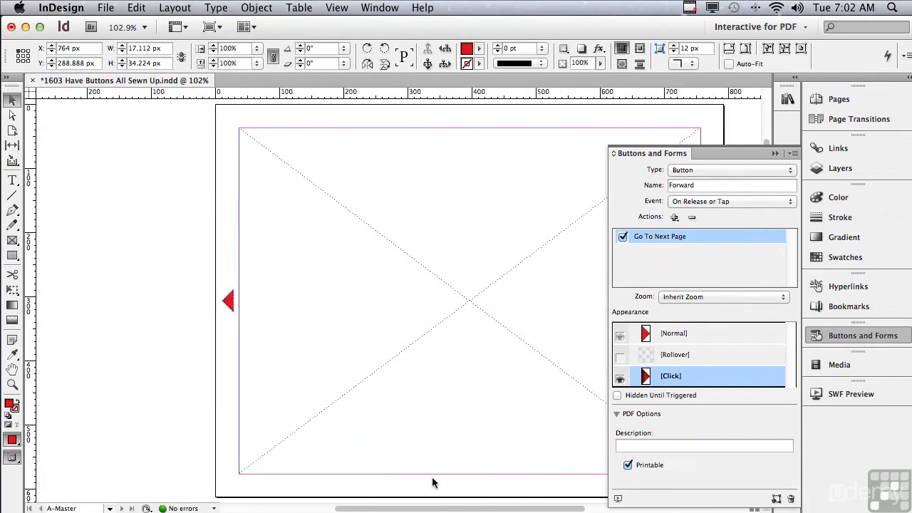
click(269, 302)
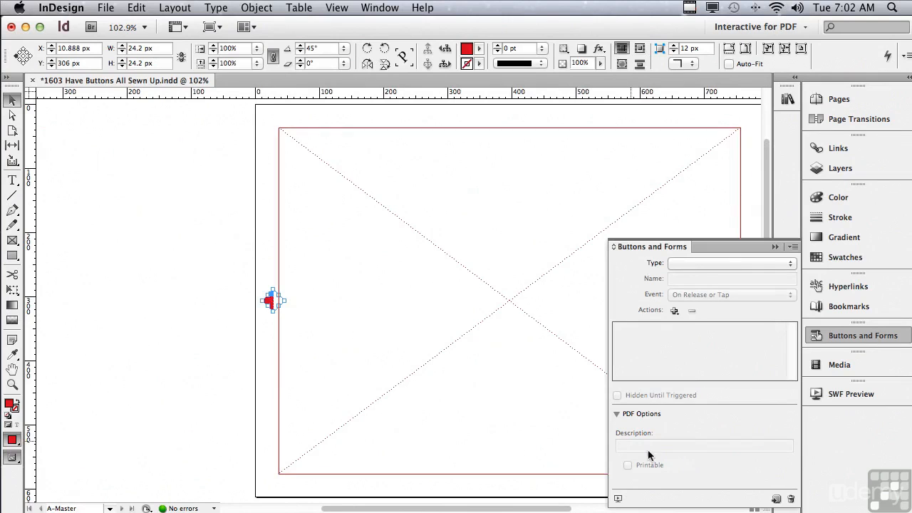
click(776, 500)
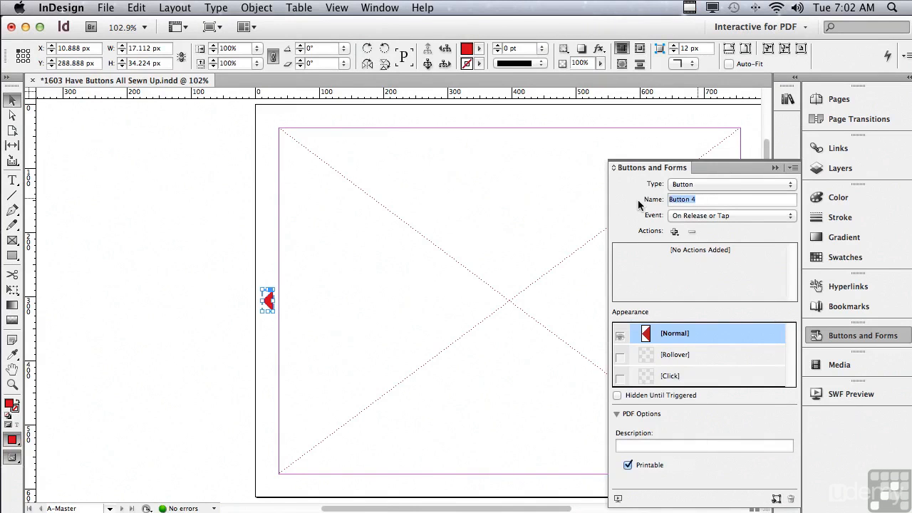
text(Back)
click(673, 232)
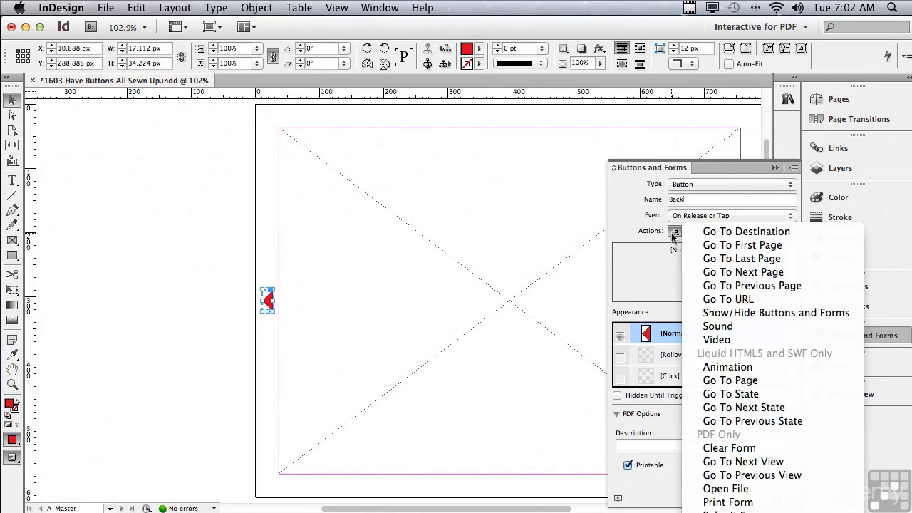
click(708, 285)
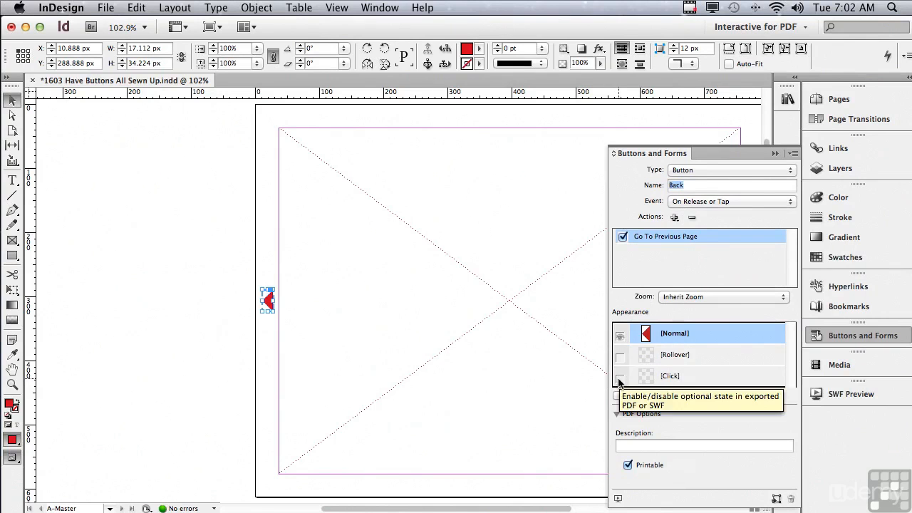
Enable the Click state of the back arrow button and apply an Inner Shadow effect with the default settings to it
click(619, 378)
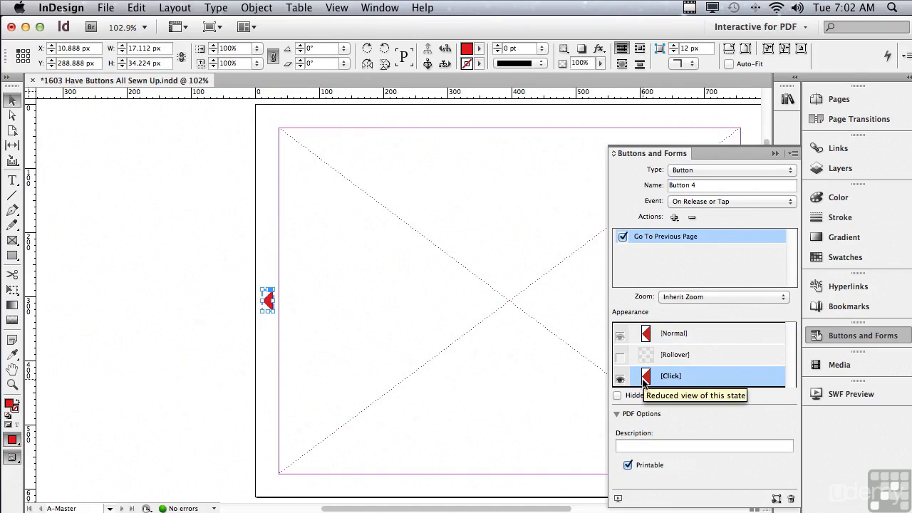
click(598, 50)
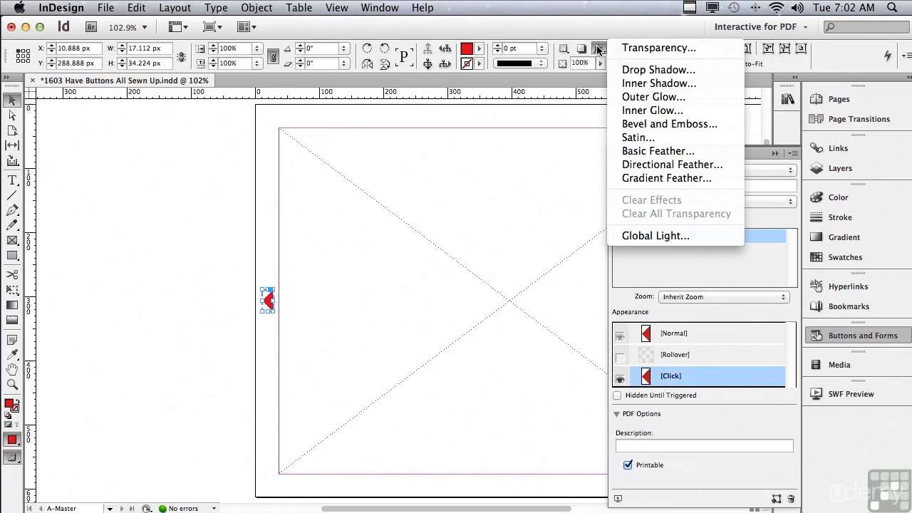
click(628, 83)
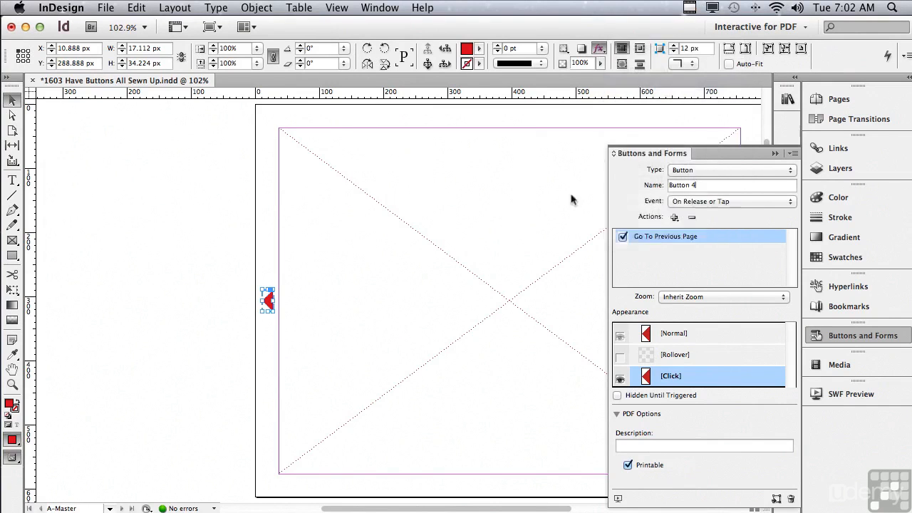
drag(558, 207, 615, 147)
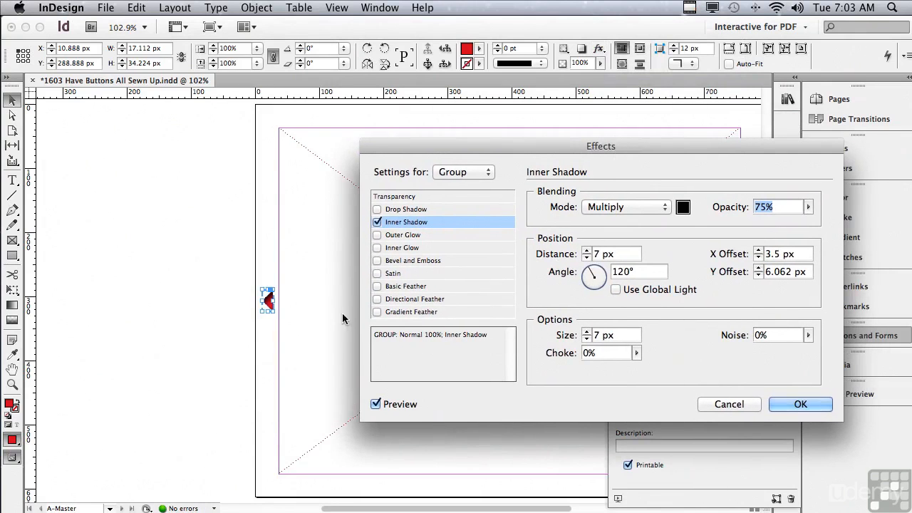
click(773, 406)
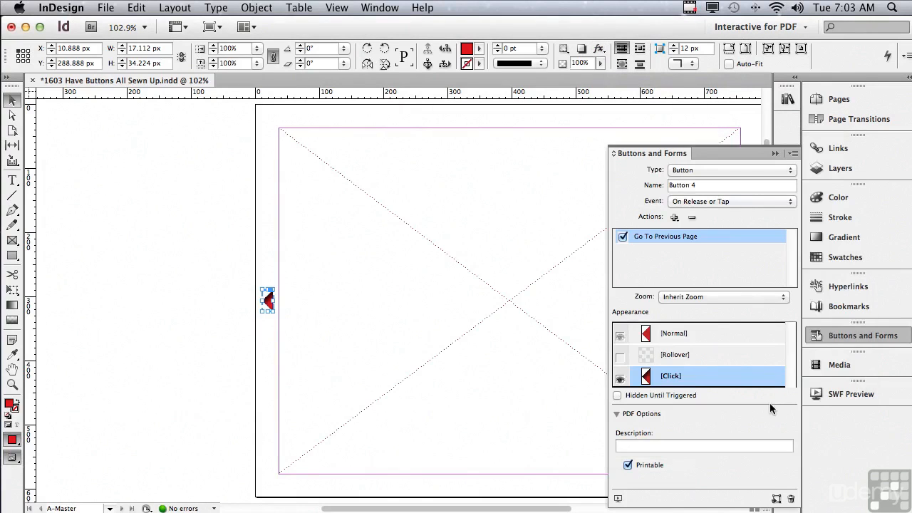
Compare the back arrow button's Normal and Click appearances, and leave both arrow buttons set to their Normal state
click(650, 335)
click(646, 375)
click(647, 335)
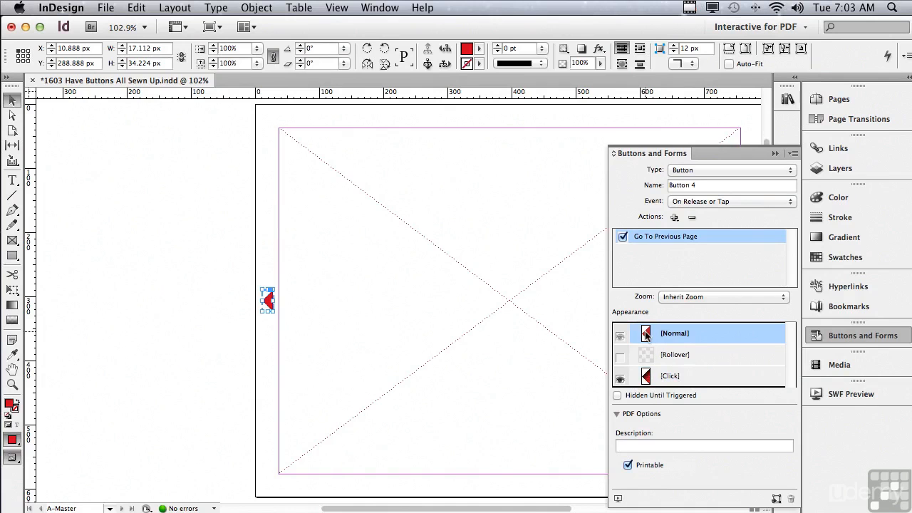
drag(524, 509, 592, 509)
click(554, 302)
click(643, 333)
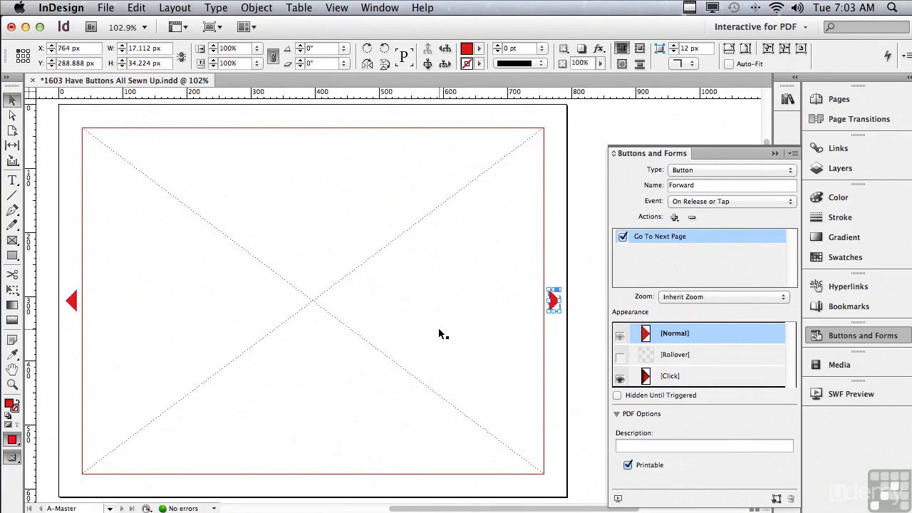
Open SWF Preview as a floating window over the page and preview the entire document in it
click(775, 154)
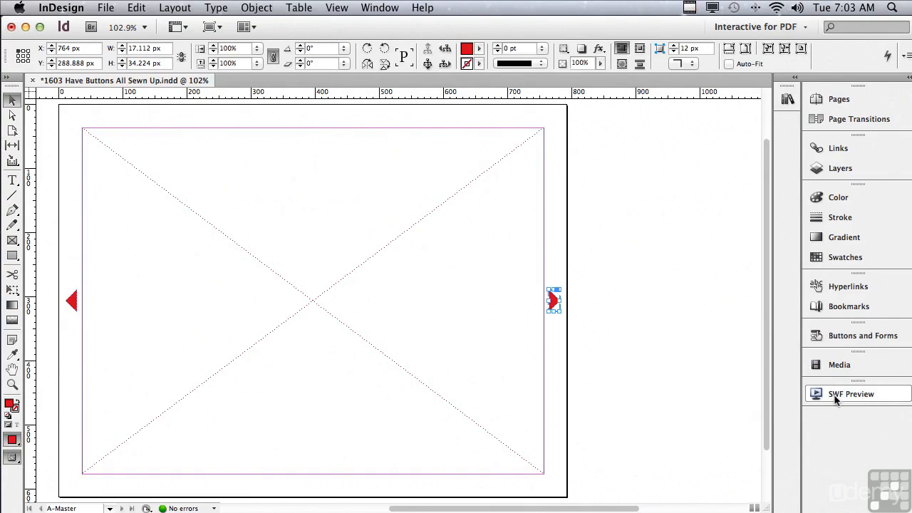
drag(837, 401, 555, 139)
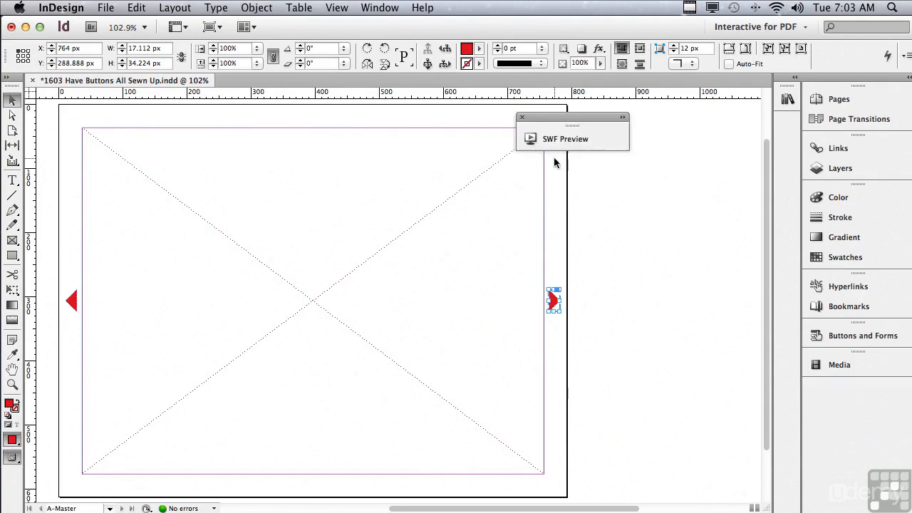
double_click(619, 117)
drag(619, 120, 370, 117)
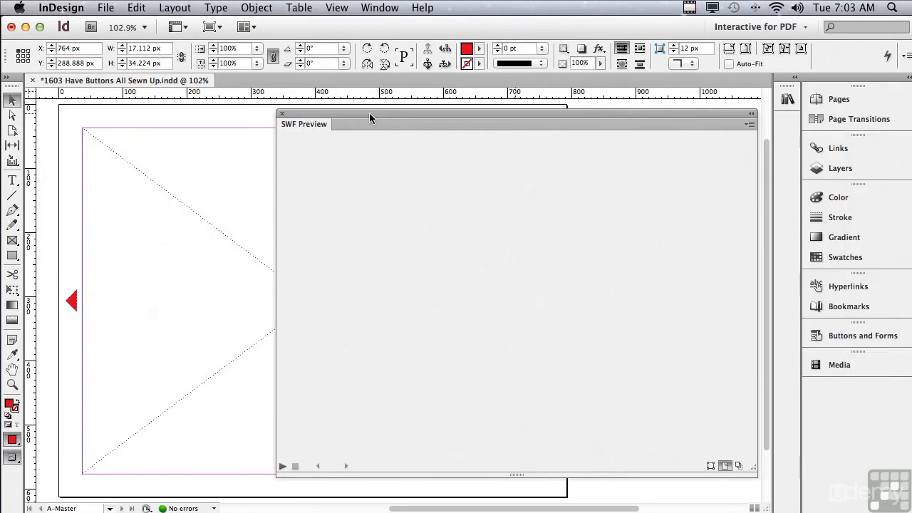
click(282, 466)
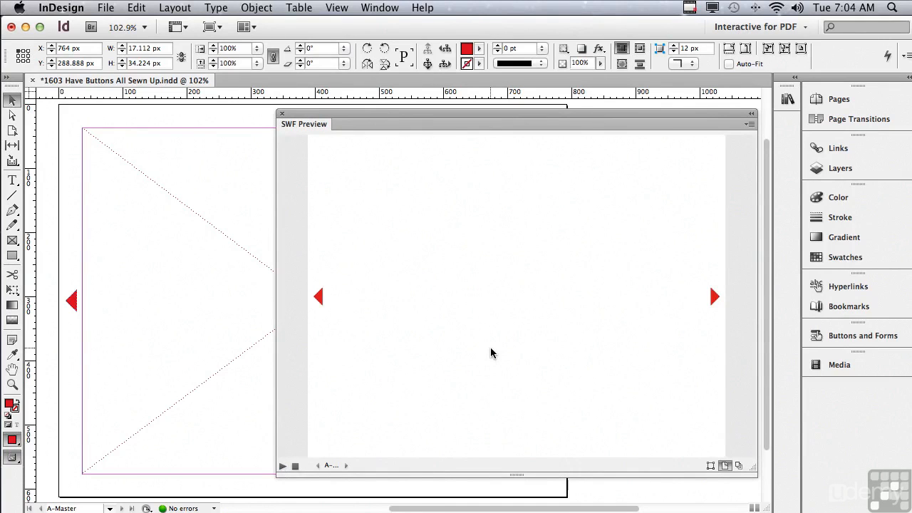
click(749, 124)
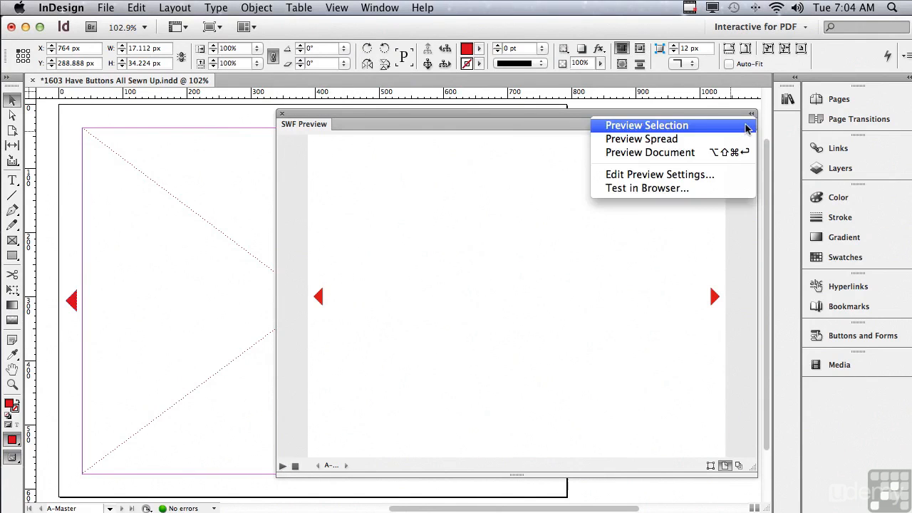
click(726, 153)
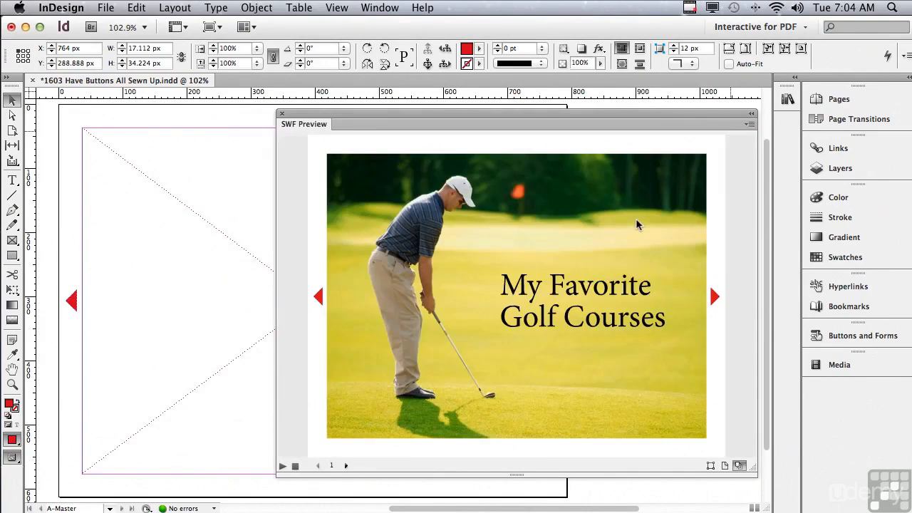
Test the Forward button in the preview by paging ahead from page 1 to page 7
click(715, 297)
click(715, 297)
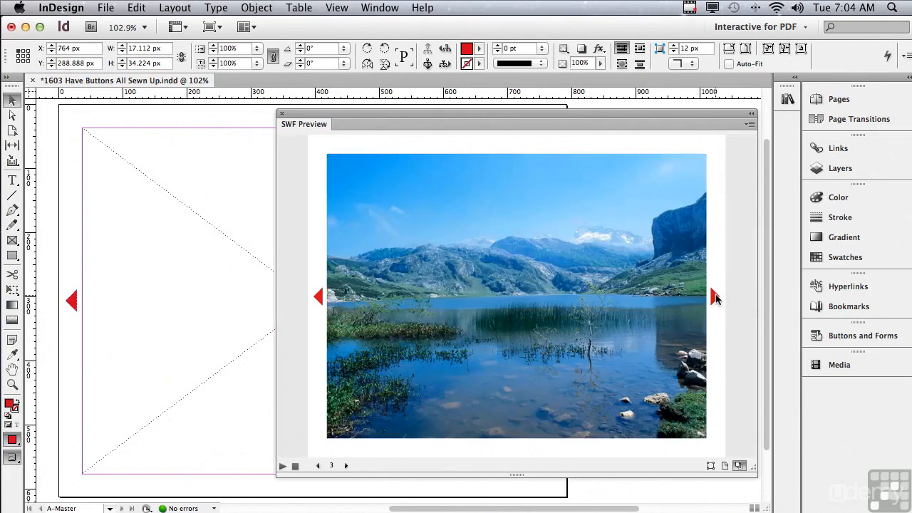
click(715, 297)
click(715, 297)
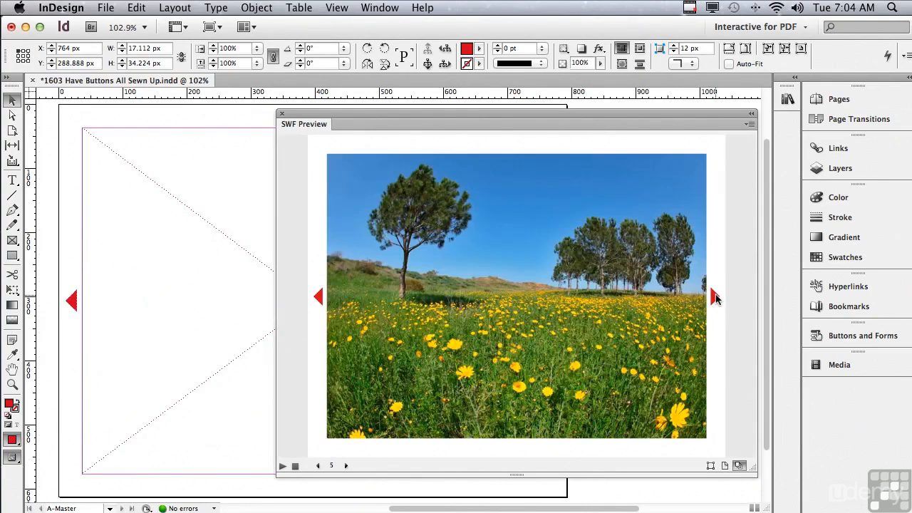
click(715, 297)
click(715, 297)
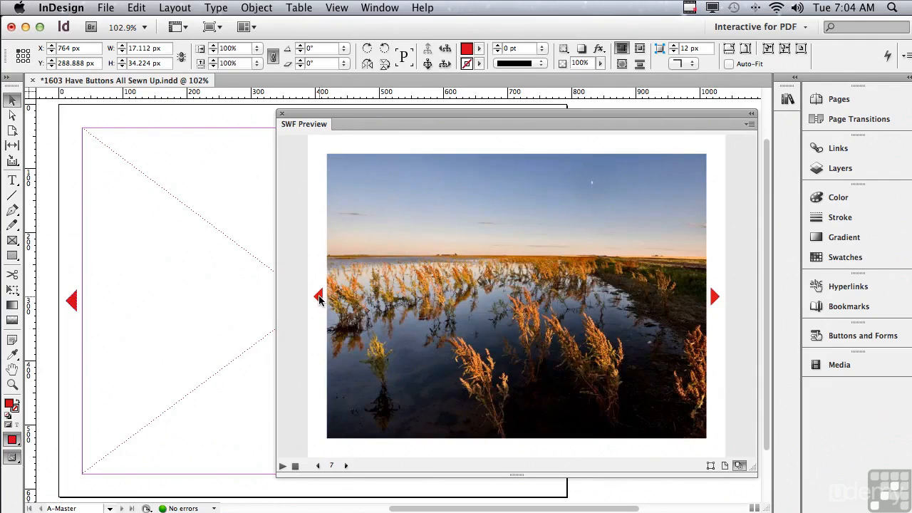
Test the back arrow button in the preview by paging from page 7 back to page 1
click(319, 298)
click(319, 298)
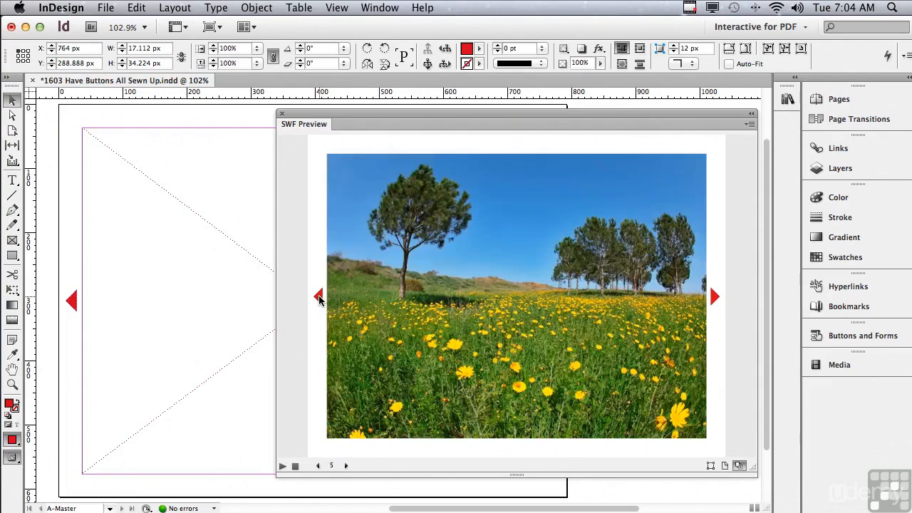
click(320, 298)
click(319, 297)
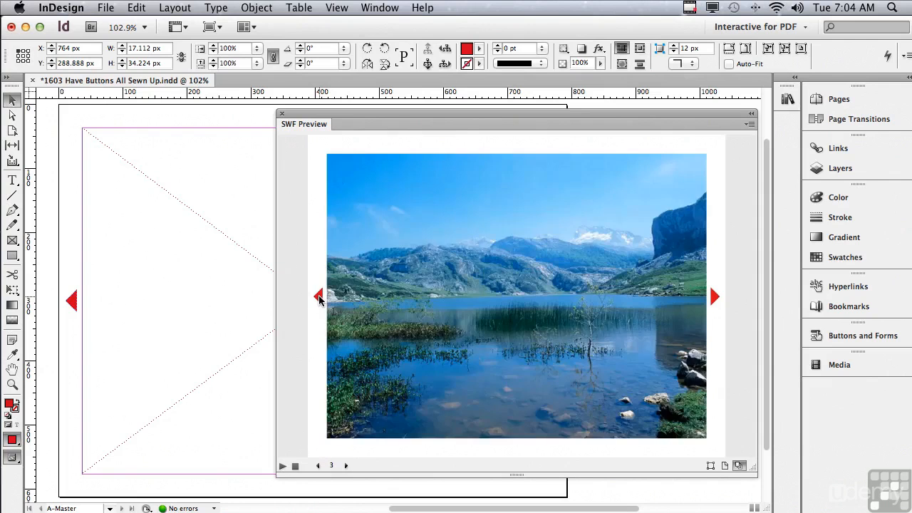
click(320, 297)
click(319, 298)
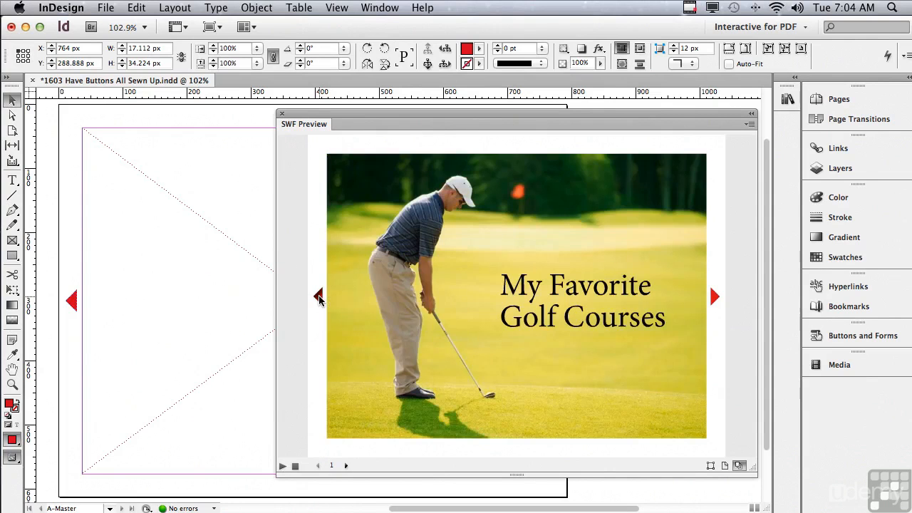